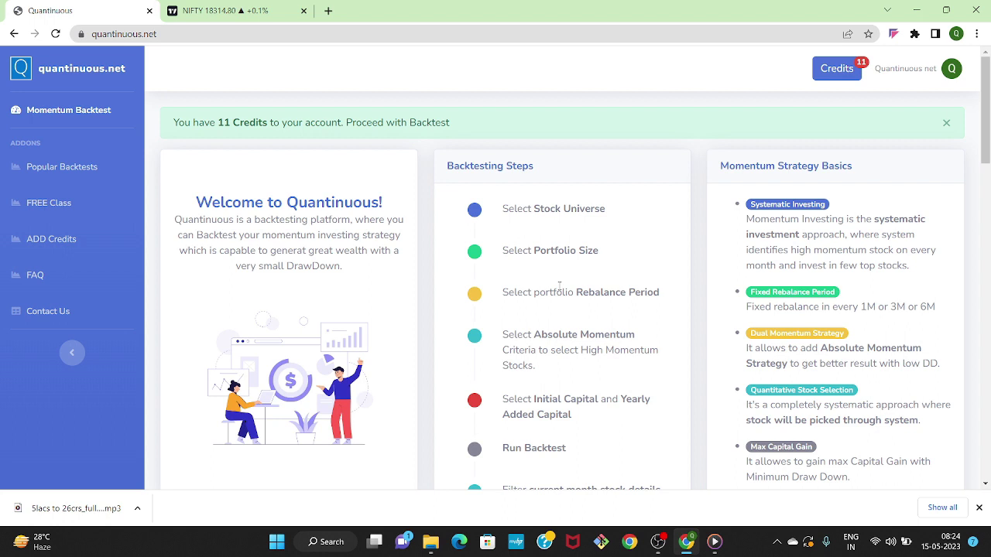
Step: Choose NIFTY Largemidcap 250 as the stock universe for the momentum backtest
left_click(173, 35)
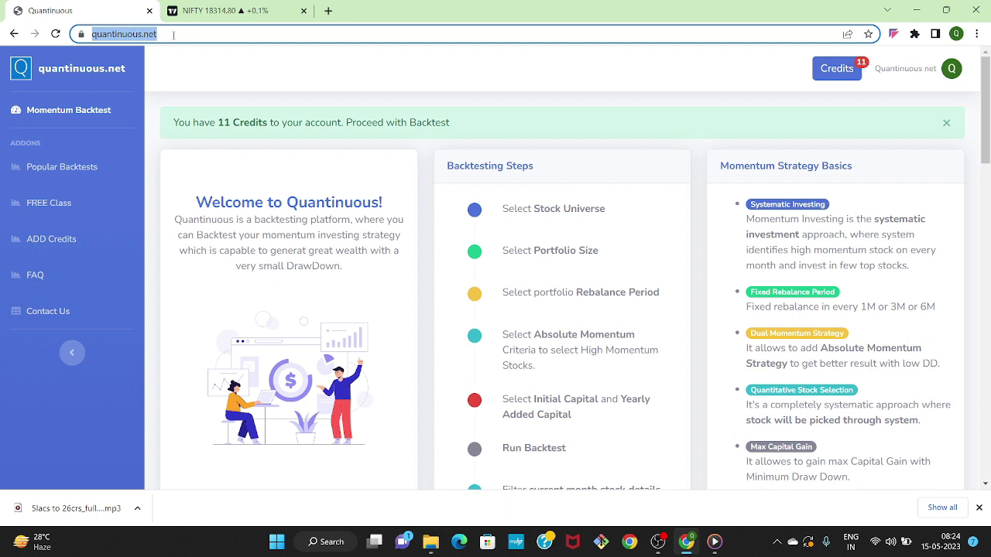
left_click(174, 34)
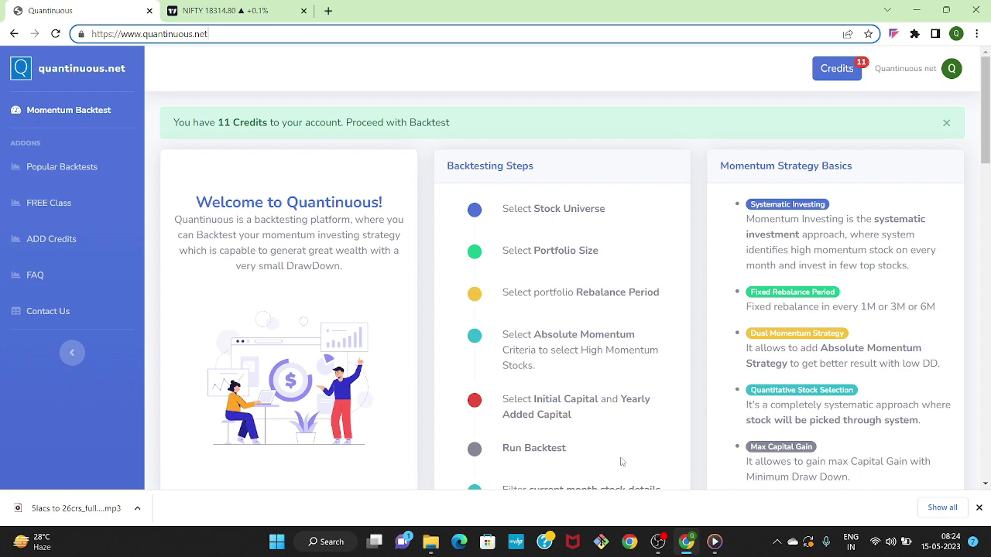
scroll(809, 215, "down", 5)
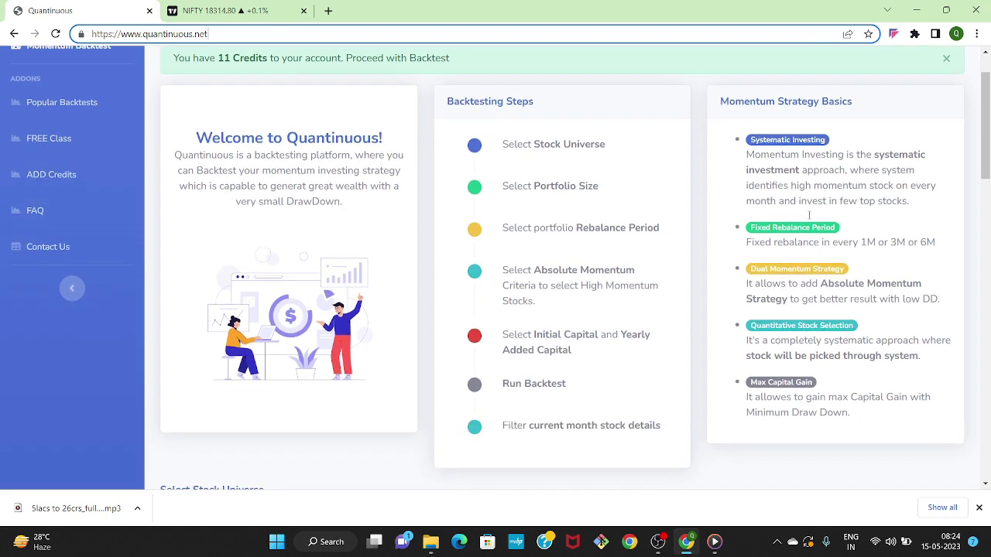
scroll(809, 215, "down", 1)
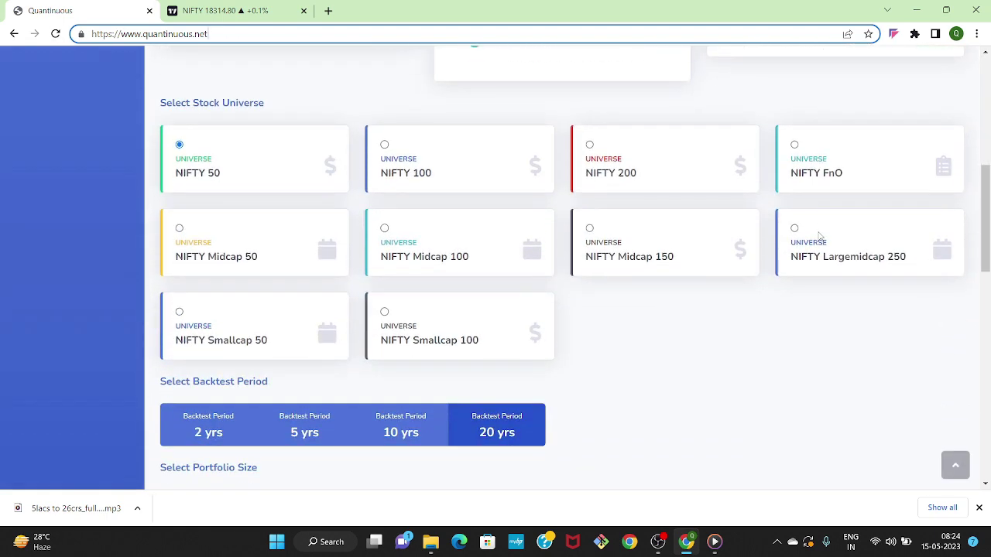
left_click(794, 228)
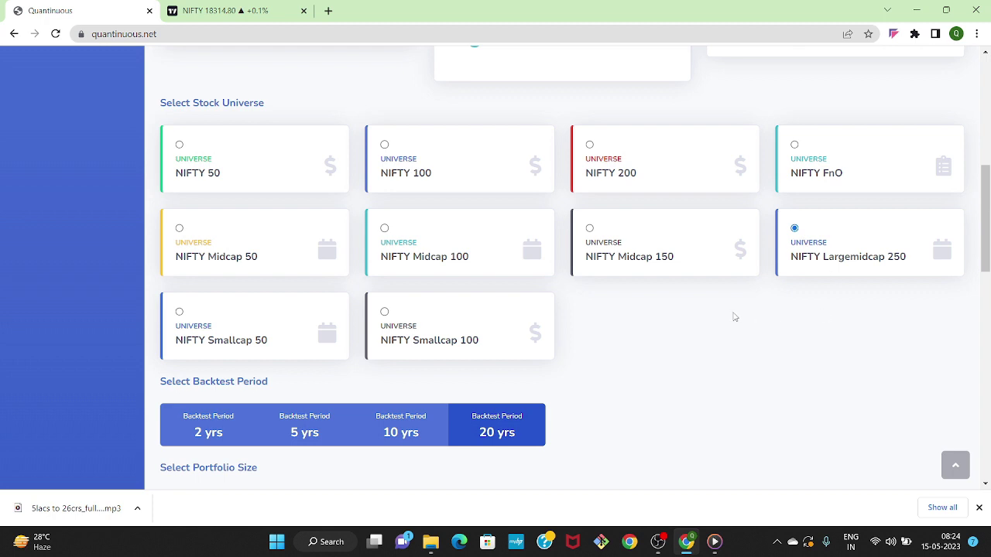
Step: Set the backtest period to 20 yrs and the portfolio size to 10 stocks
scroll(734, 317, "down", 2)
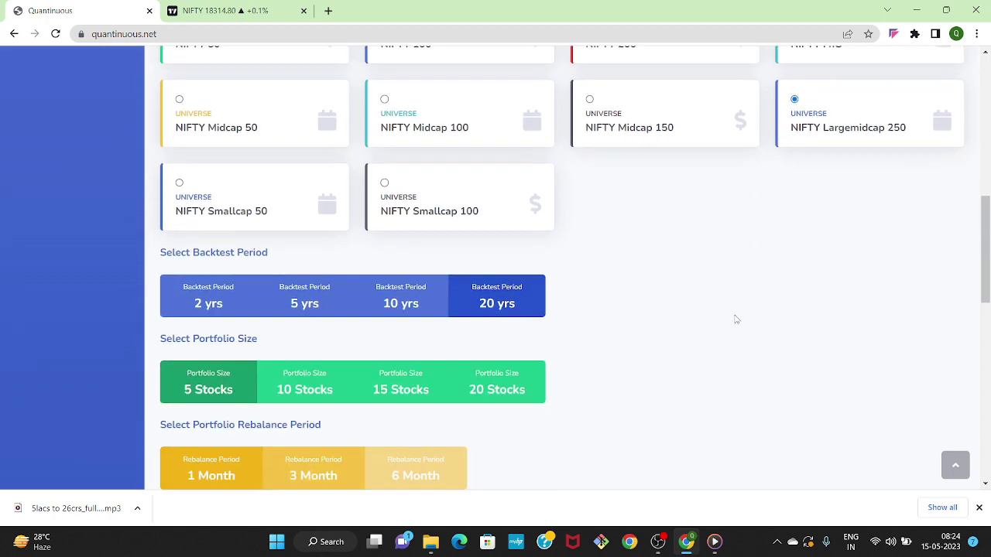
scroll(735, 319, "down", 1)
left_click(496, 236)
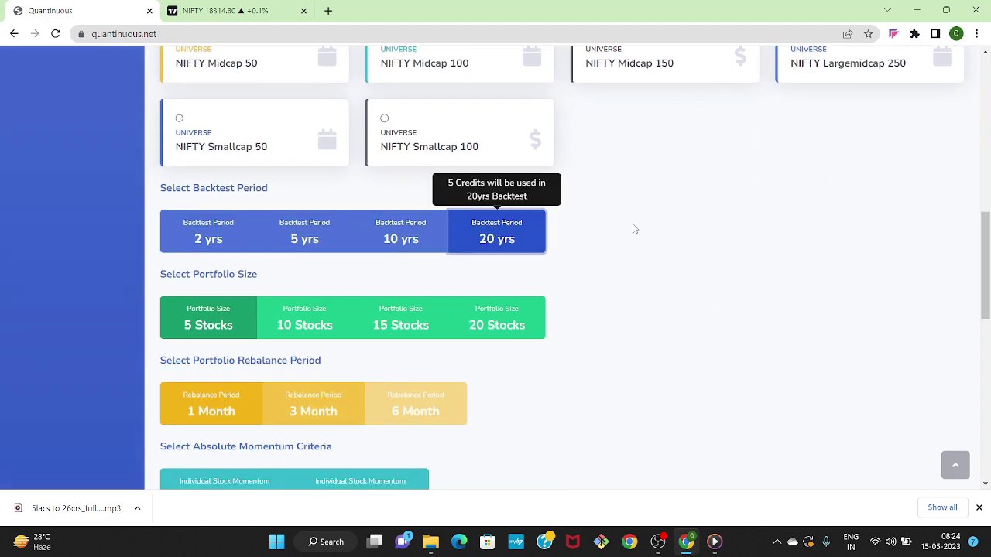
scroll(693, 228, "down", 1)
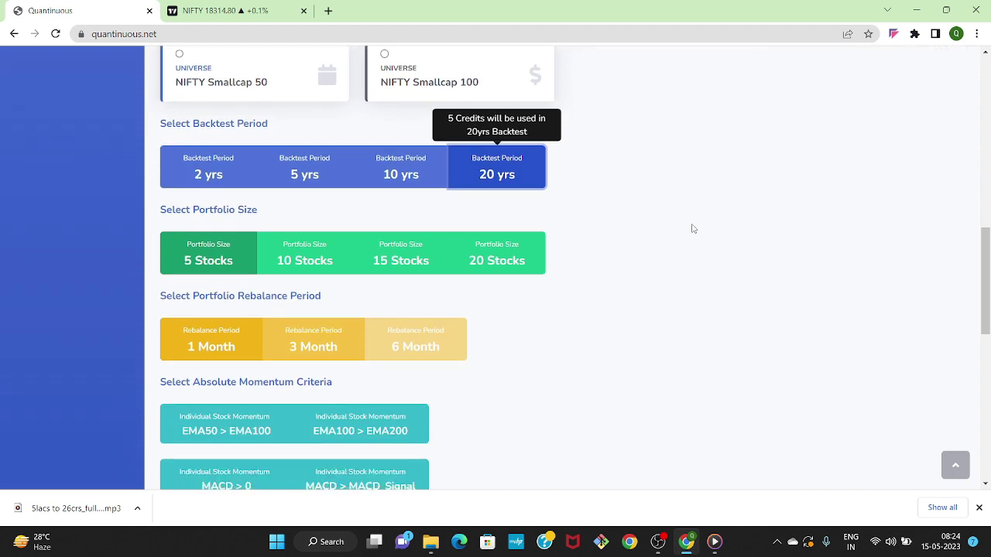
left_click(307, 254)
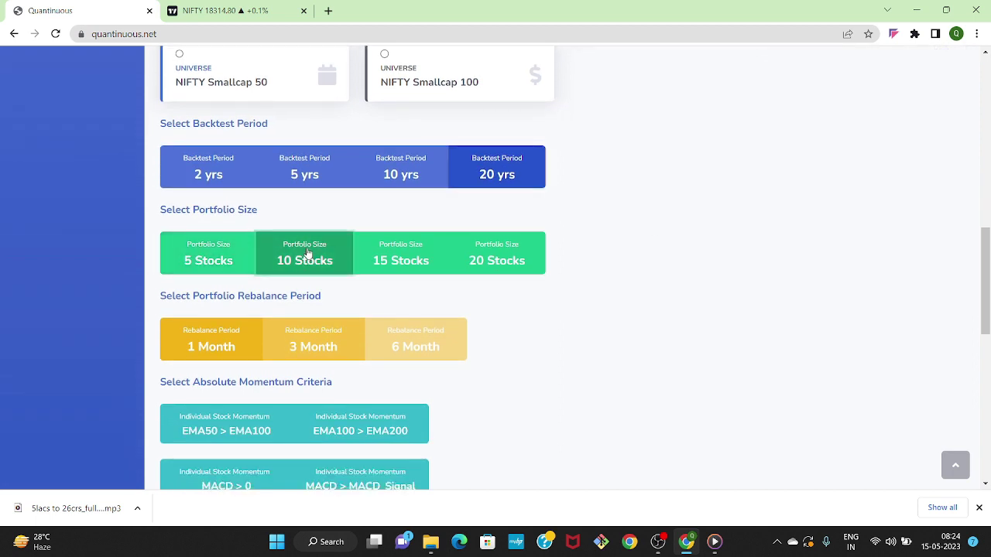
Step: Set the rebalance period to 1 month and enable the stock momentum criteria EMA50 > EMA100 and EMA100 > EMA200
scroll(307, 253, "down", 1)
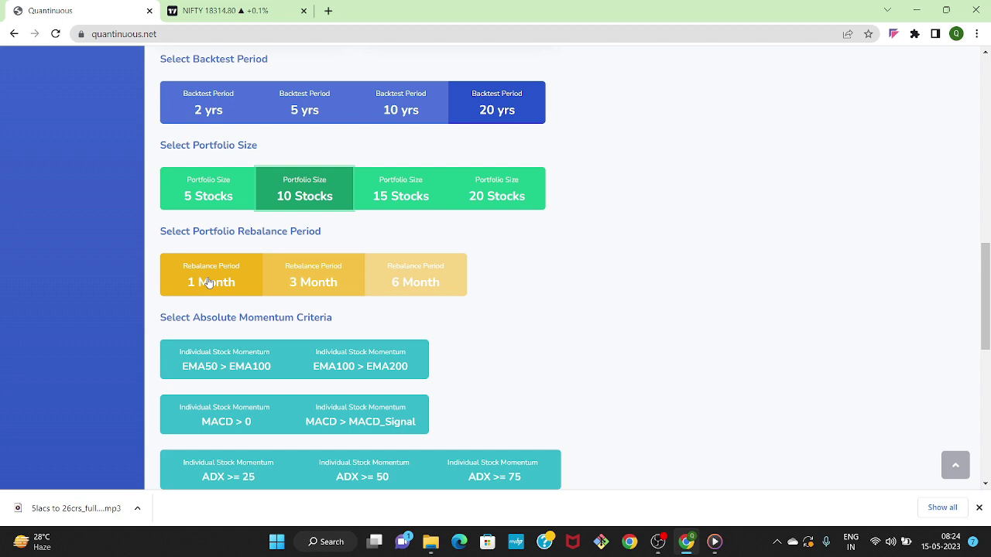
left_click(234, 287)
scroll(503, 280, "down", 1)
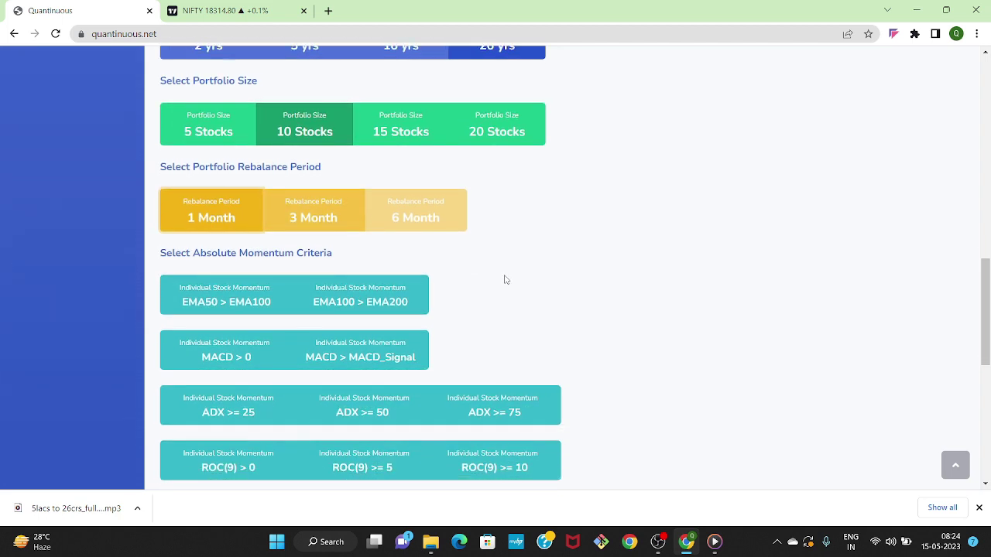
scroll(504, 279, "down", 1)
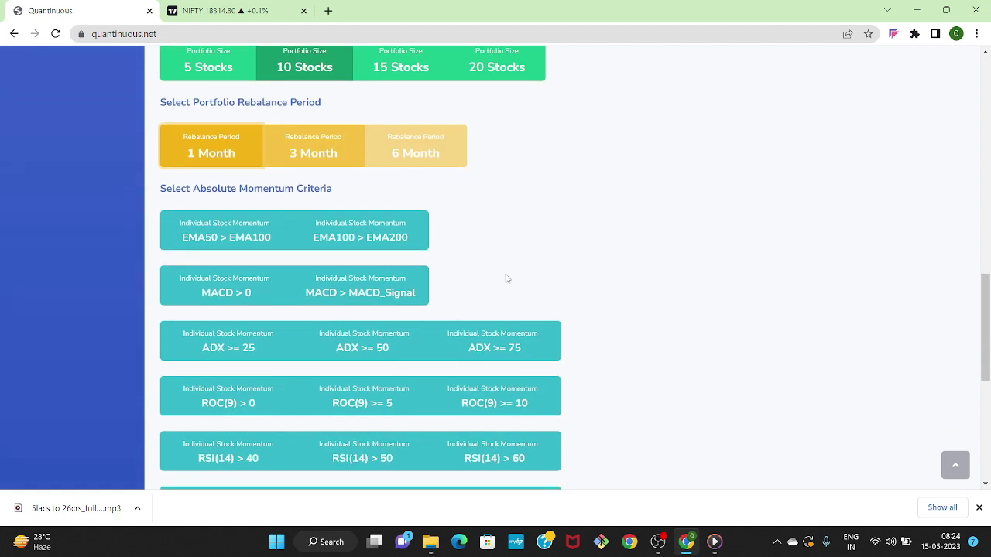
left_click(194, 246)
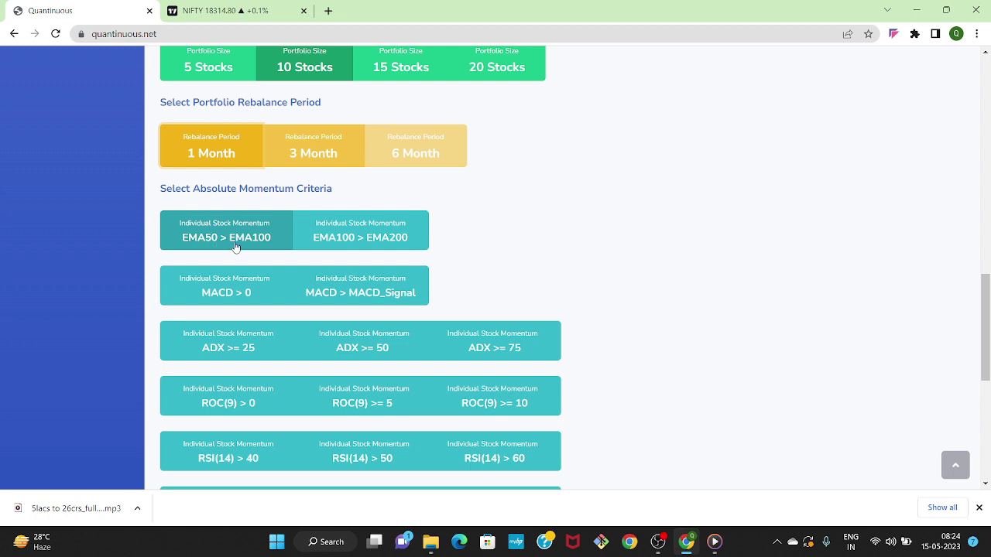
left_click(316, 245)
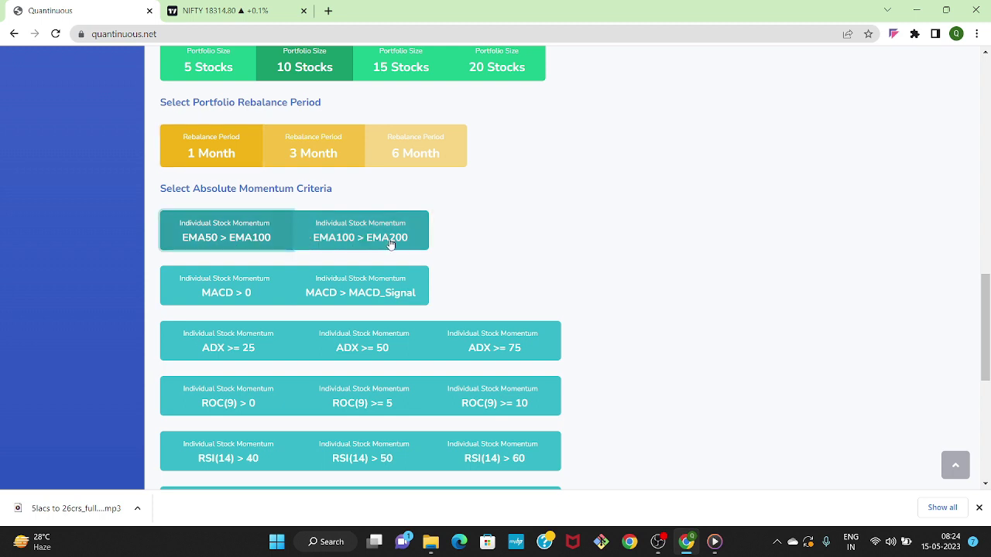
Step: Select NIFTY50 > EMA 100 as the NIFTY momentum criterion
scroll(647, 245, "down", 3)
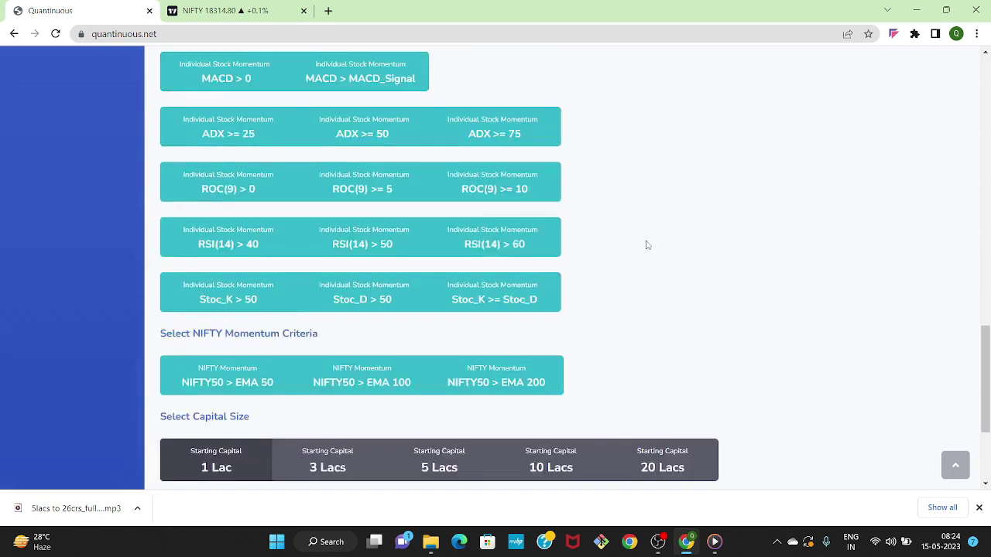
left_click(369, 334)
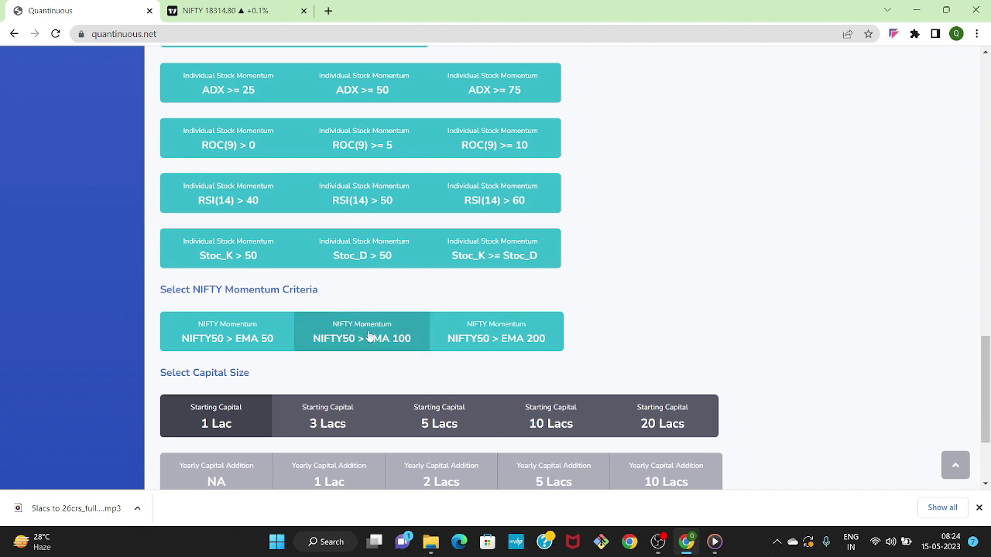
left_click(369, 338)
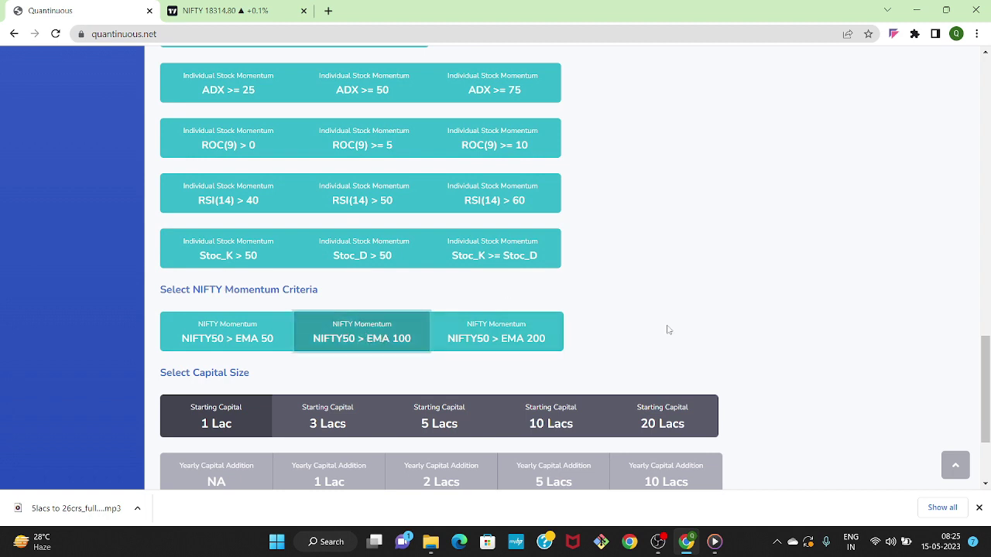
Step: Set the starting capital to 5 Lacs and run the backtest
scroll(754, 294, "down", 2)
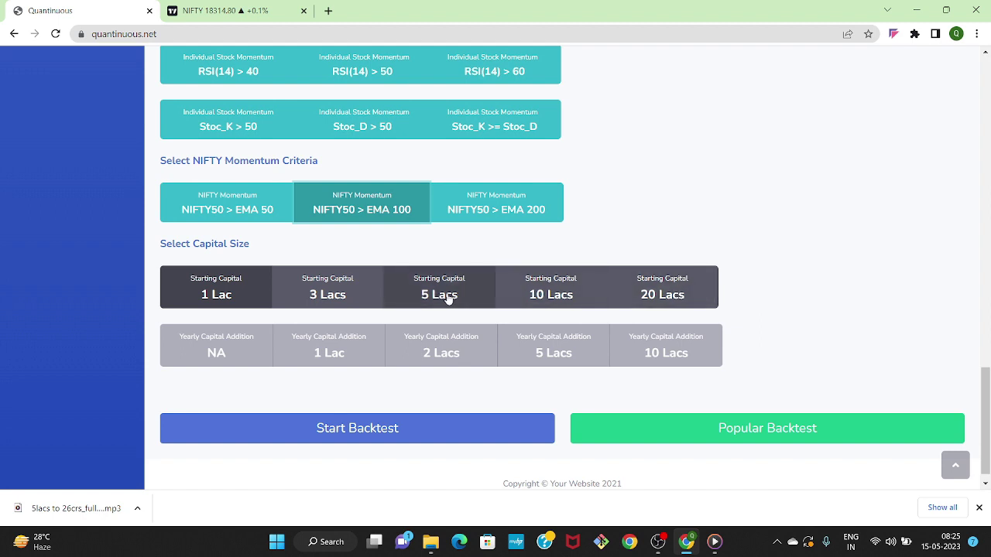
left_click(472, 299)
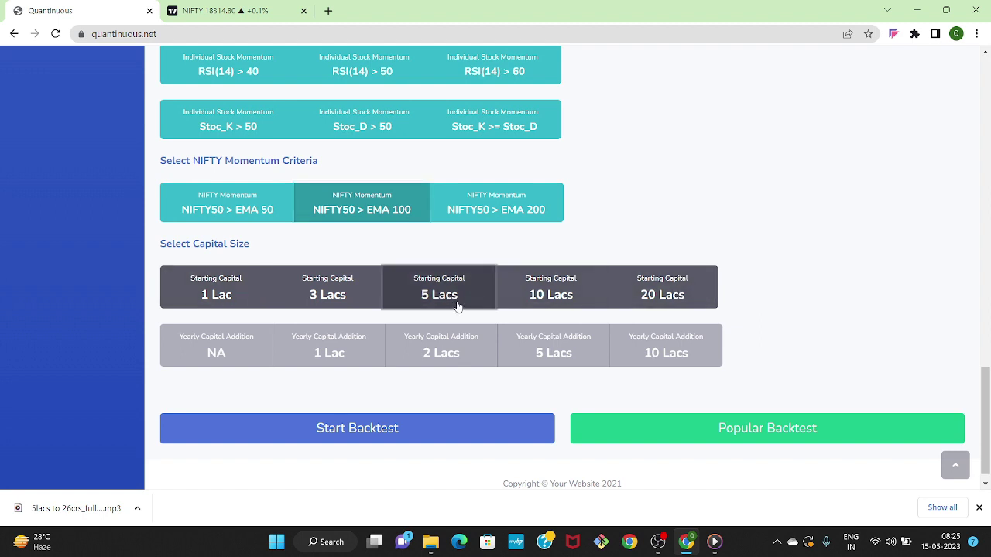
left_click(413, 436)
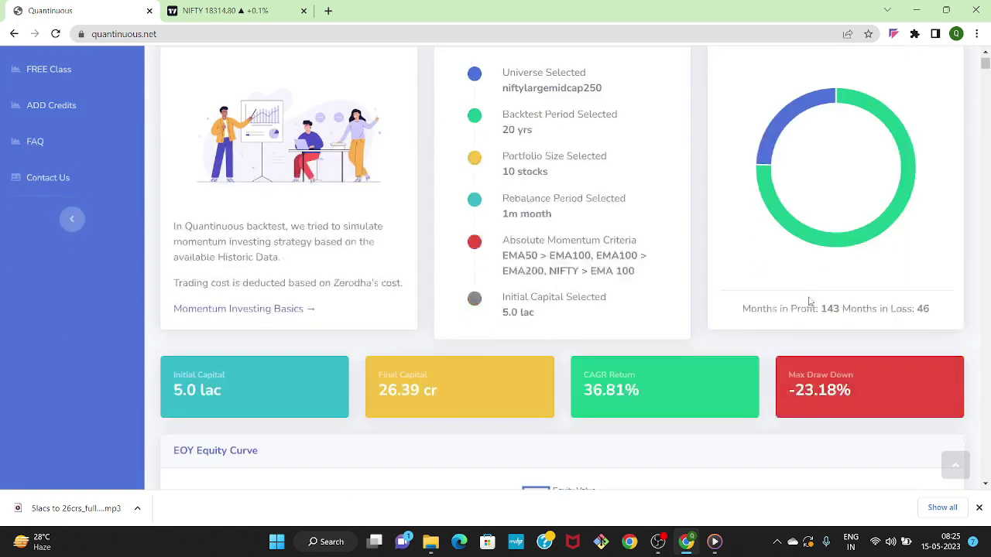
Step: Examine the backtest's capital, return and drawdown figures and highlight the 2003-01-01 trades in the trade table
scroll(625, 327, "down", 1)
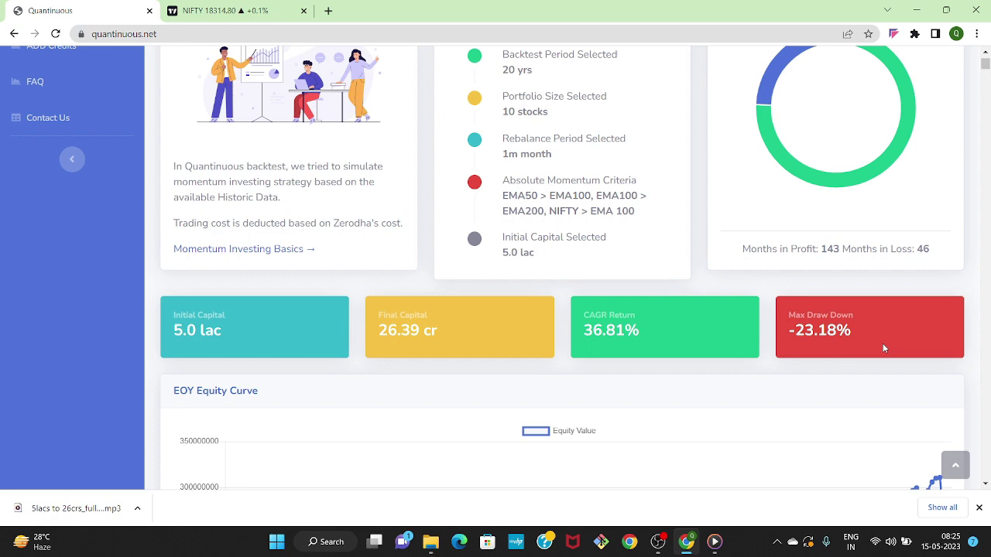
scroll(882, 343, "down", 5)
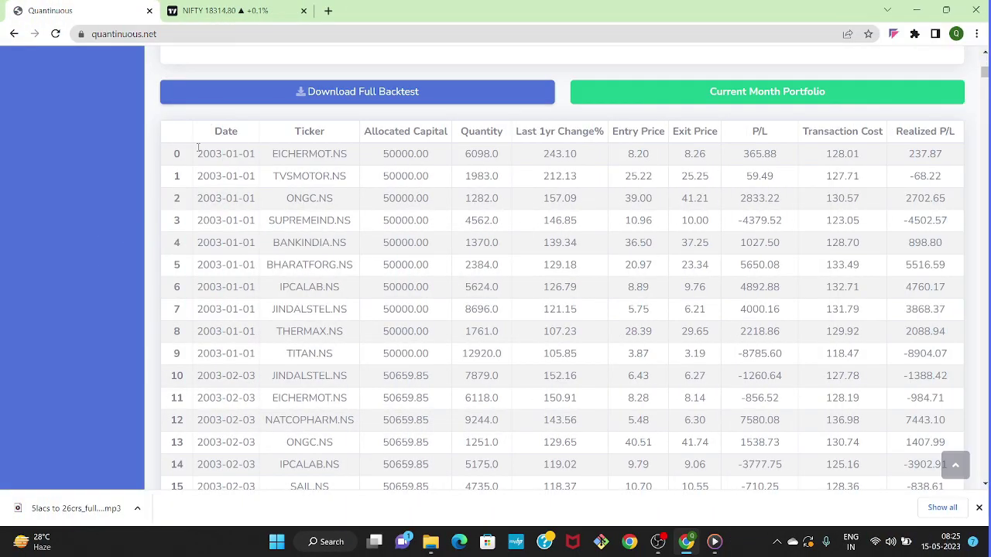
left_click_drag(193, 154, 954, 355)
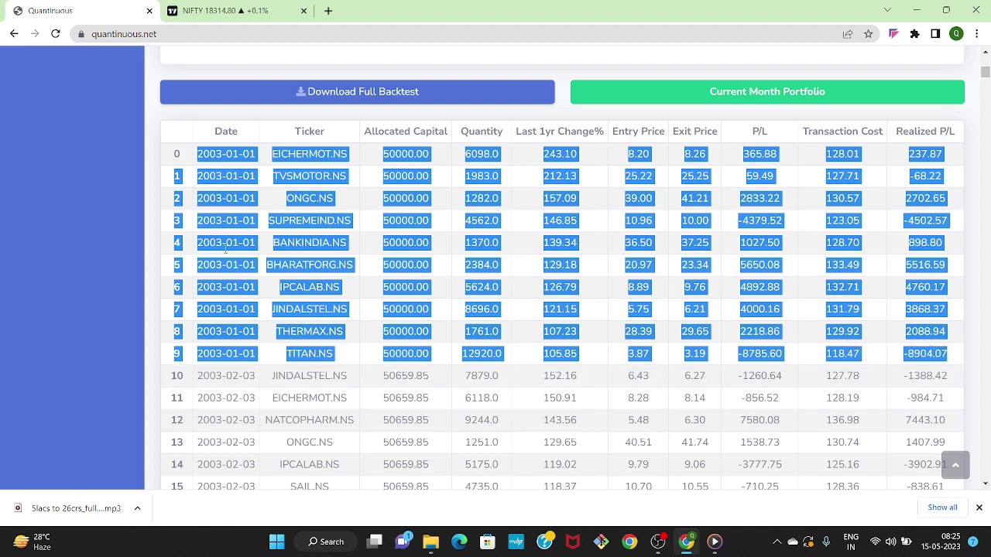
left_click_drag(198, 154, 290, 353)
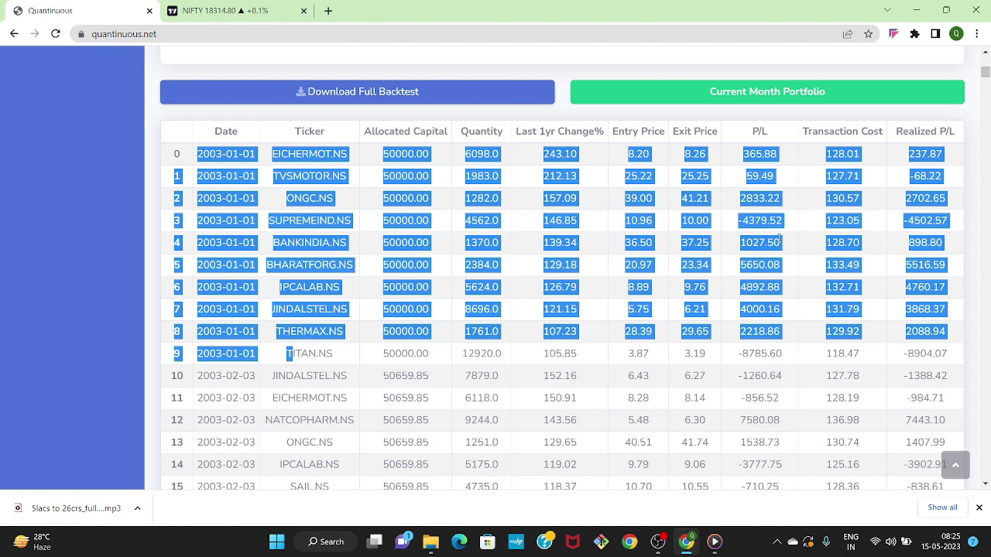
scroll(778, 241, "down", 1)
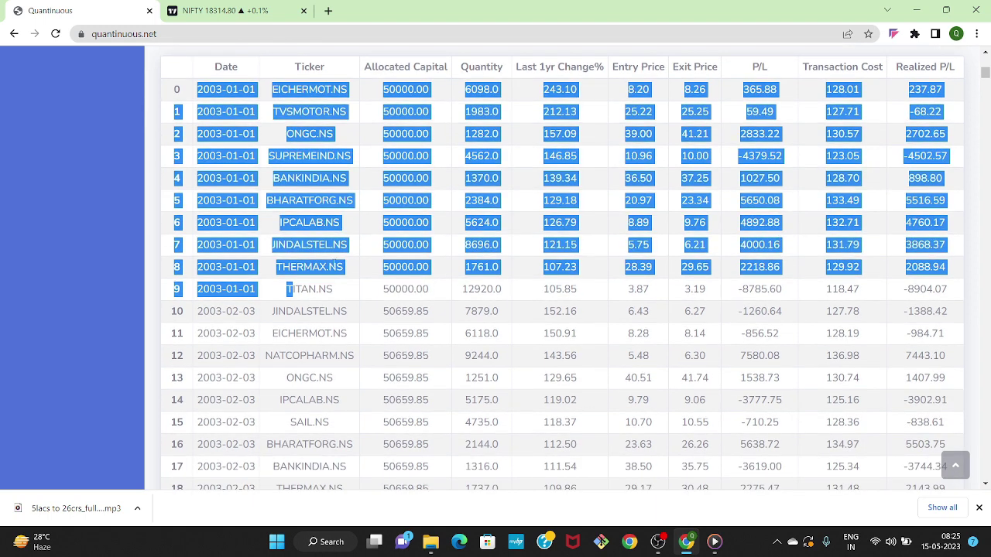
Step: Highlight the 2003-02-03 trades and the NATCOPHARM.NS ticker among them in the trade table
left_click(248, 309)
left_click_drag(196, 311, 210, 348)
scroll(306, 464, "down", 2)
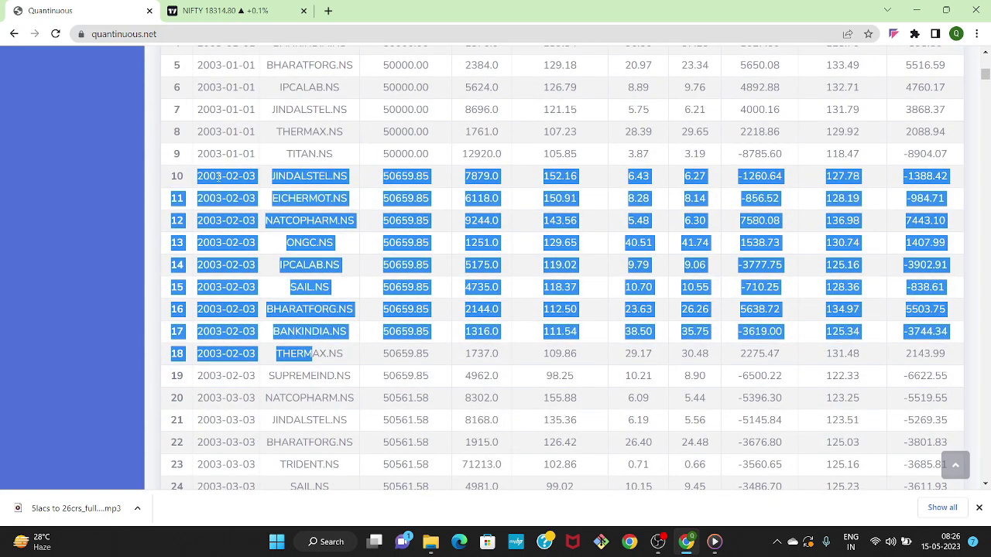
scroll(330, 293, "up", 1)
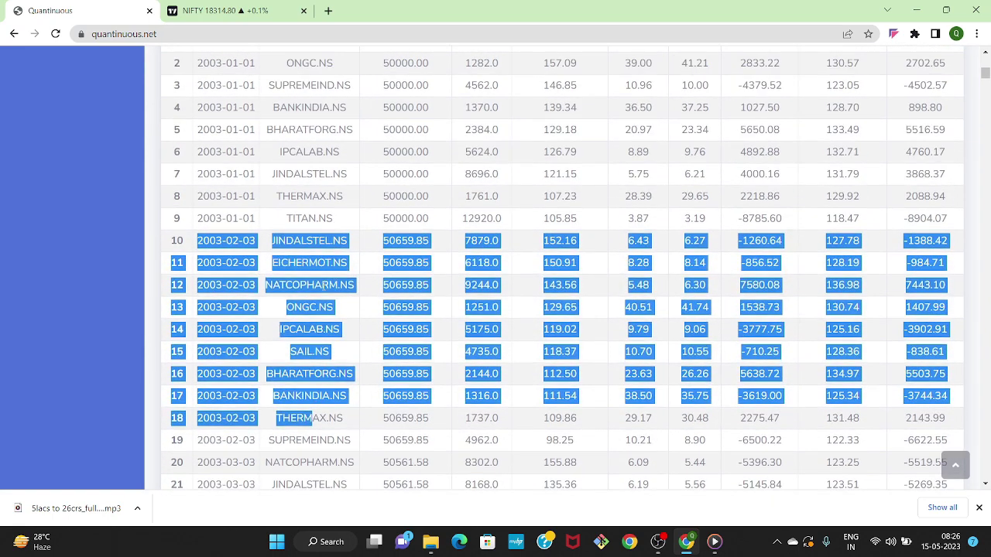
double_click(323, 286)
mouse_move(362, 287)
left_mouse_down()
mouse_move(270, 288)
mouse_move(354, 286)
left_mouse_up()
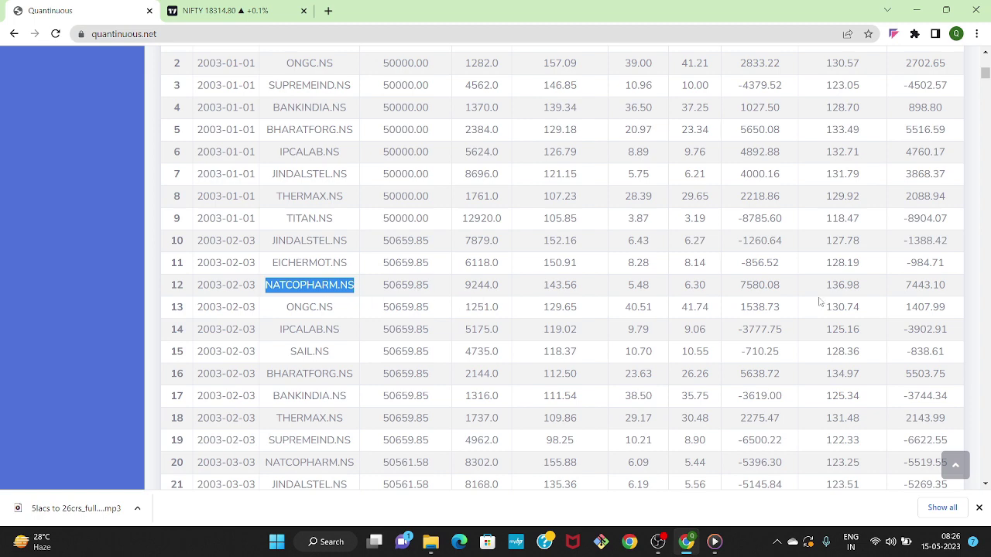
Step: Review the backtest input criteria, highlighting NIFTY > EMA 100, and examine the EOY equity curve
scroll(626, 308, "up", 2)
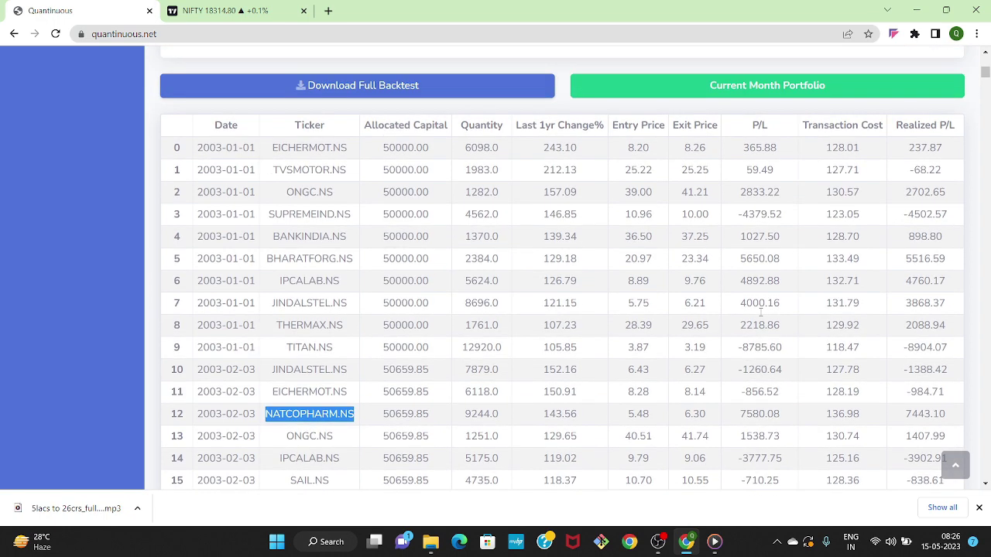
scroll(519, 315, "up", 4)
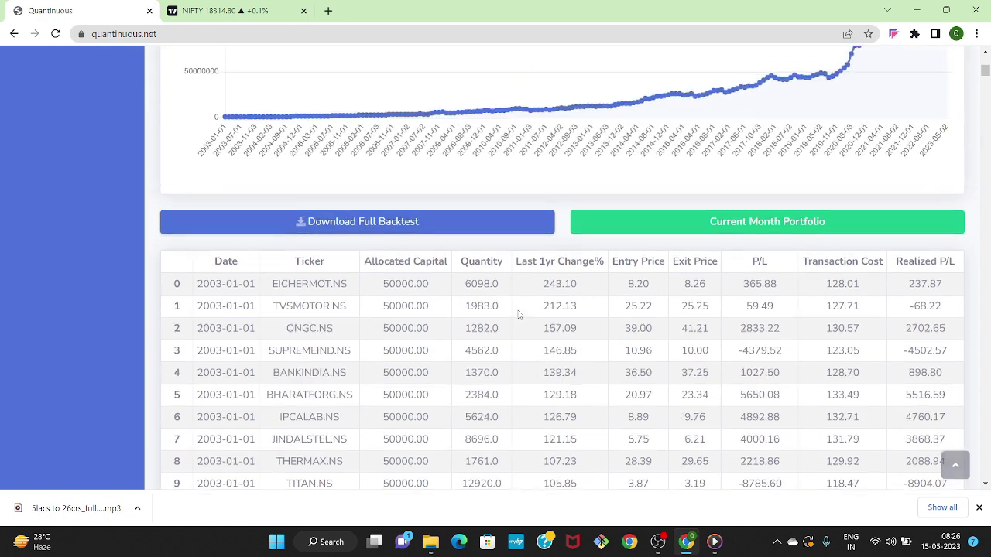
scroll(520, 315, "up", 3)
scroll(712, 347, "up", 5)
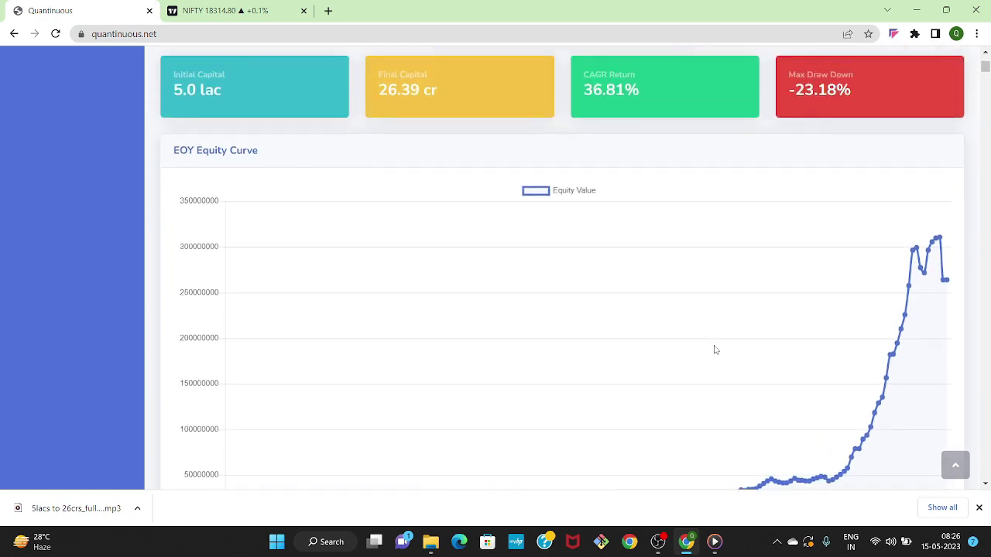
scroll(658, 350, "up", 2)
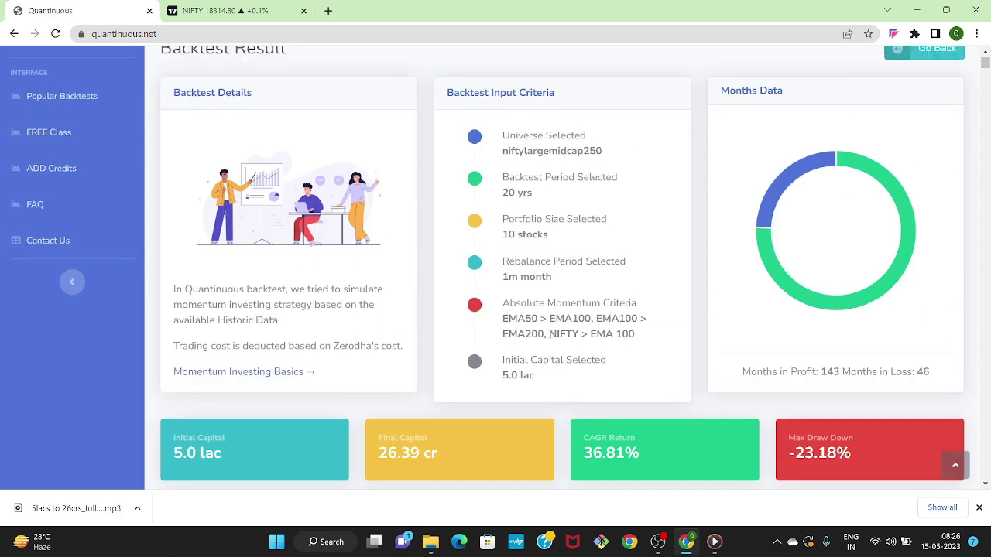
left_click_drag(548, 334, 638, 337)
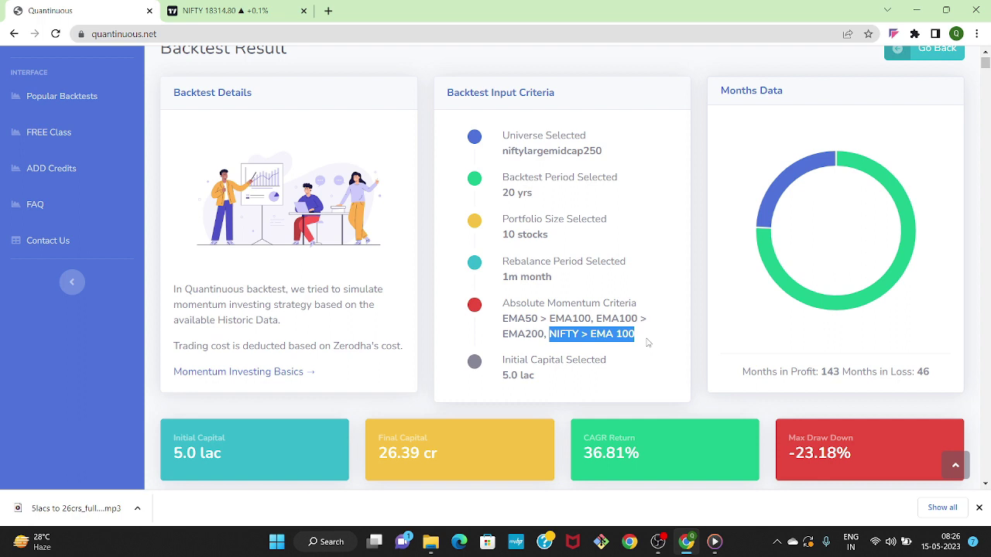
scroll(666, 346, "down", 1)
scroll(666, 345, "down", 5)
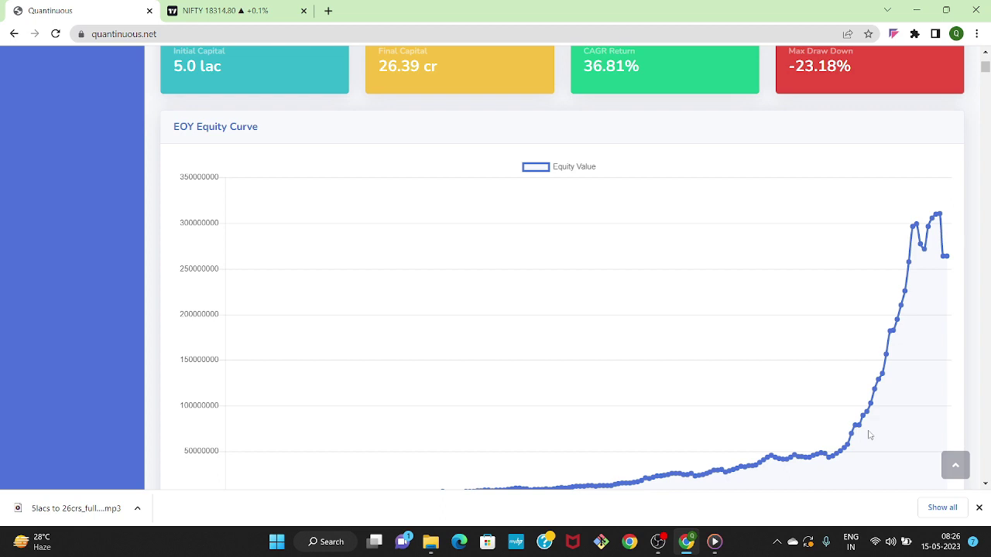
scroll(868, 436, "down", 1)
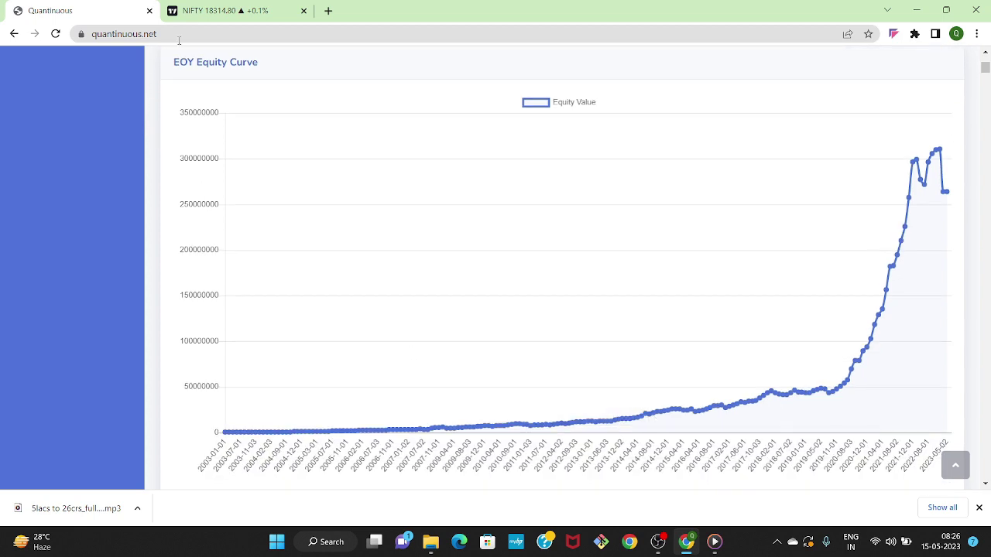
Step: Check the NIFTY daily chart against its EMA 100 in TradingView, and return to Quantinuous to compare the equity curve and summary figures
left_click(232, 11)
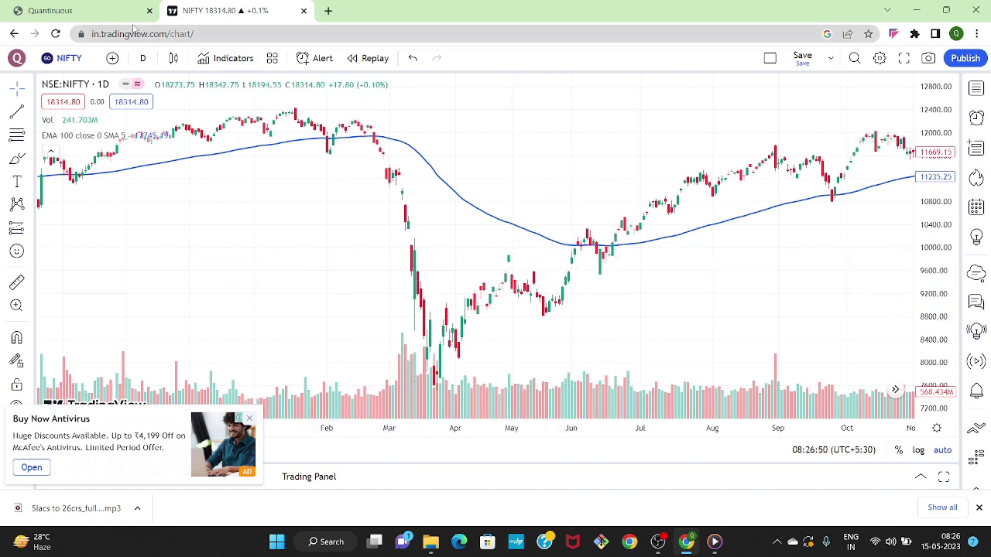
left_click(91, 10)
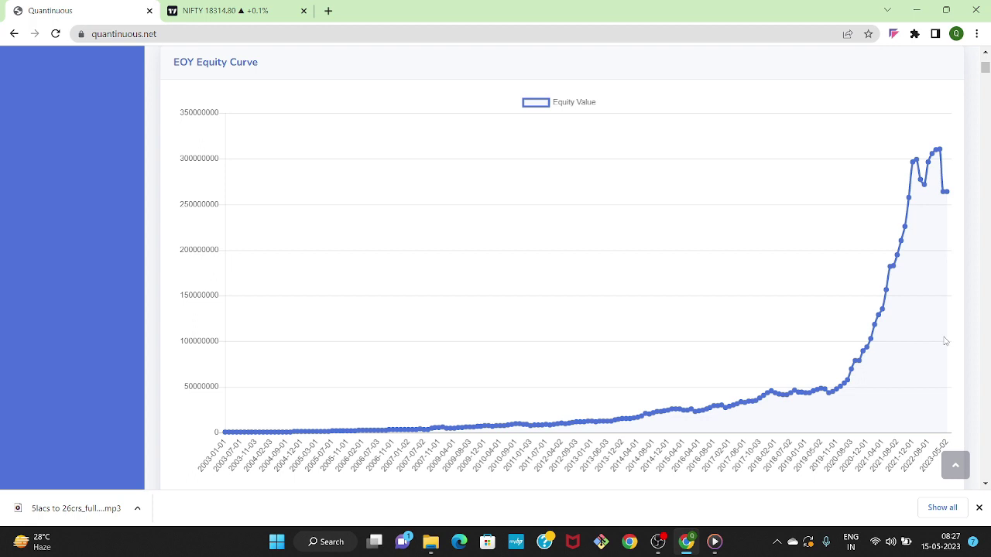
scroll(944, 341, "up", 2)
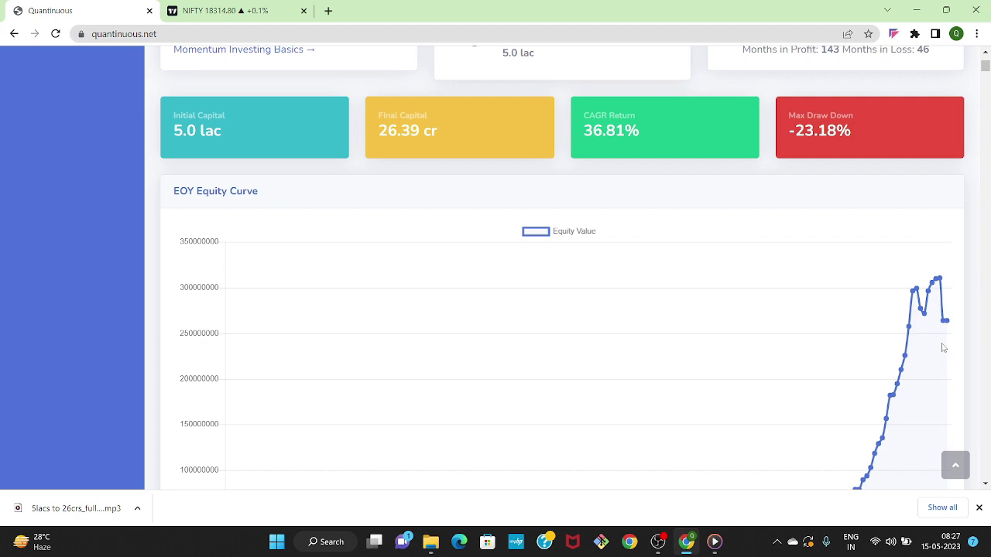
scroll(945, 344, "up", 1)
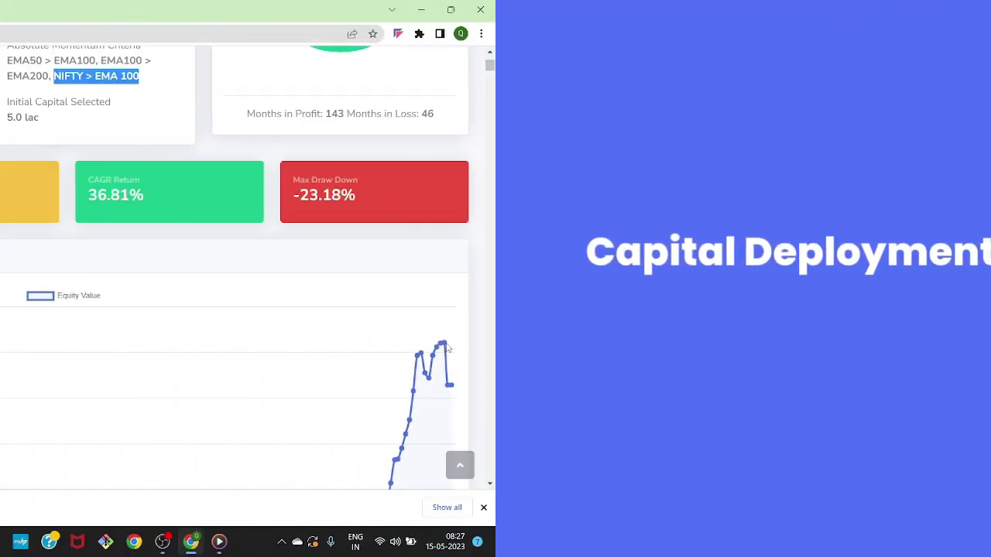
Step: View the backtest's Current Month Portfolio, download it and close the portfolio window
scroll(942, 354, "down", 3)
scroll(941, 354, "down", 1)
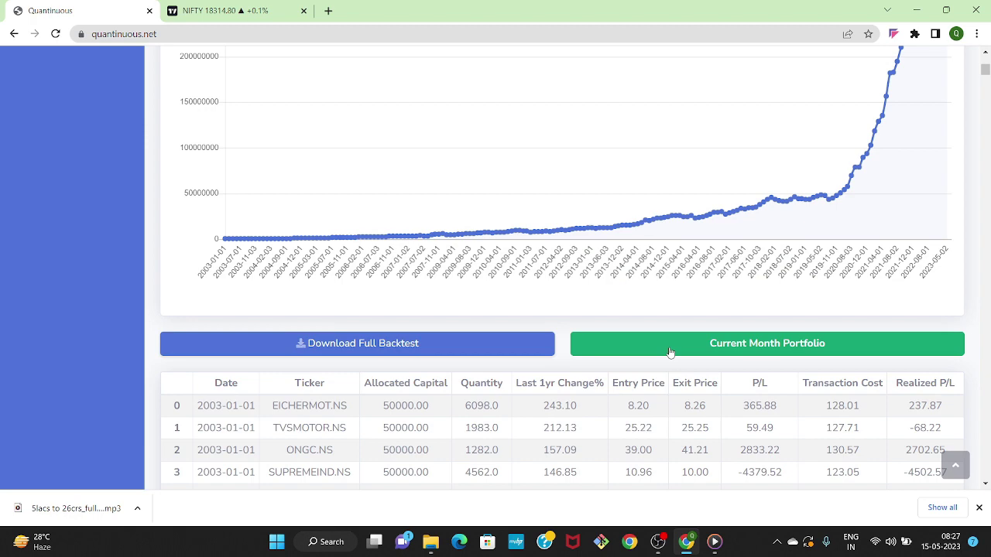
left_click(875, 350)
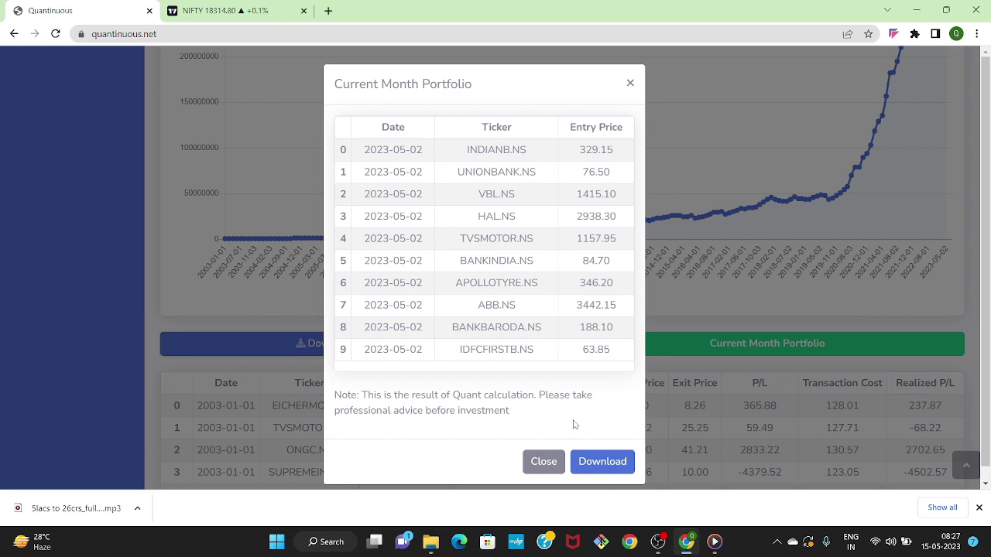
left_click(604, 461)
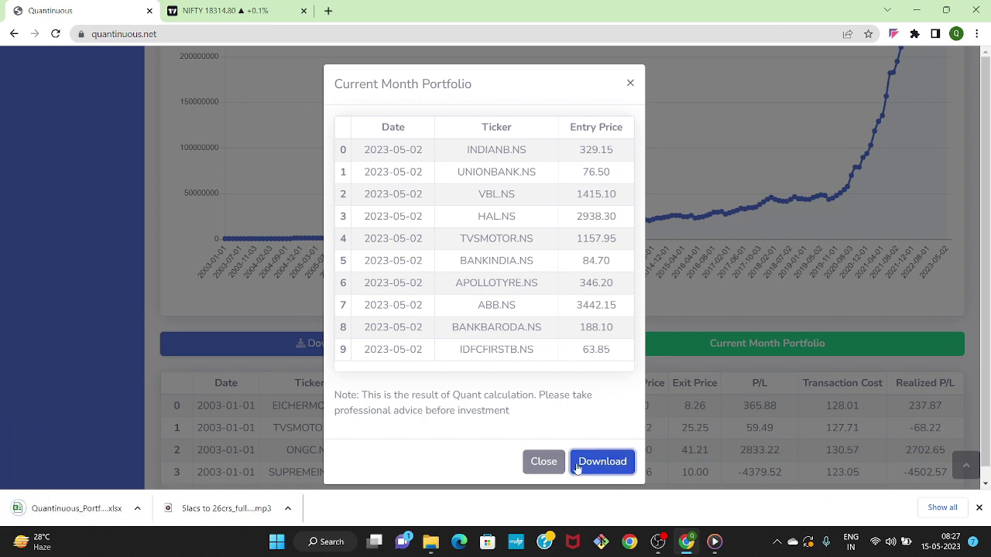
left_click(542, 461)
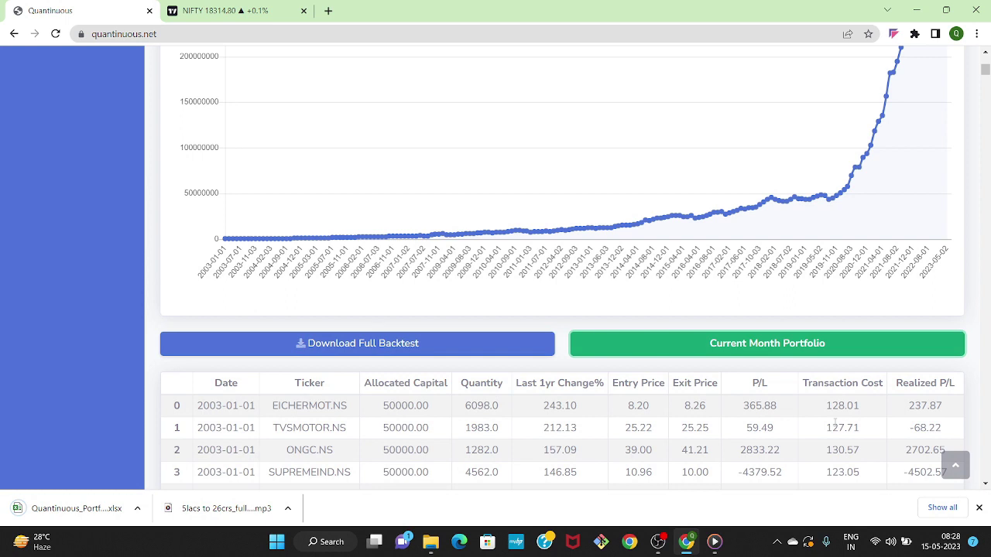
Step: Examine the recent swings on the EOY equity curve, the drawdown figure and the first months in the trade table
scroll(837, 427, "up", 2)
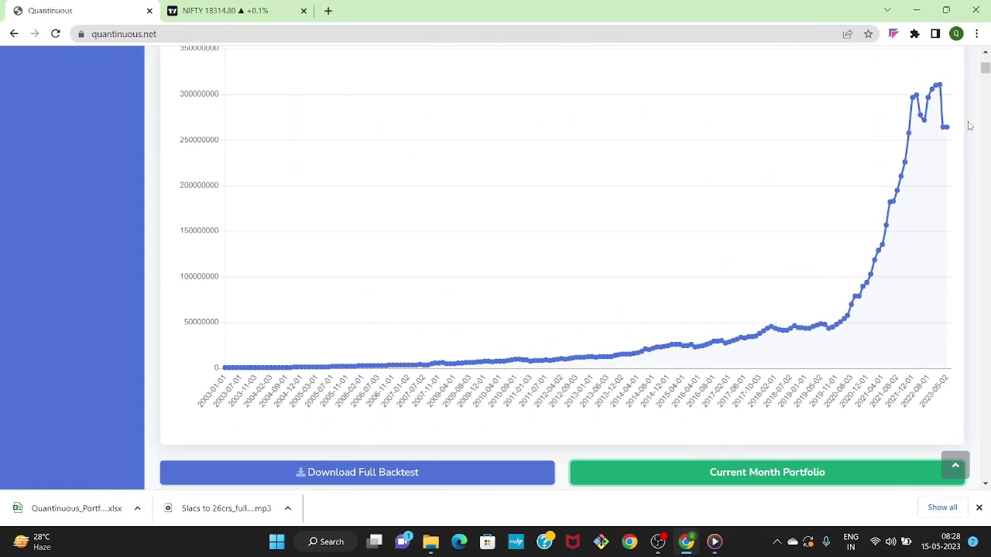
scroll(959, 174, "up", 2)
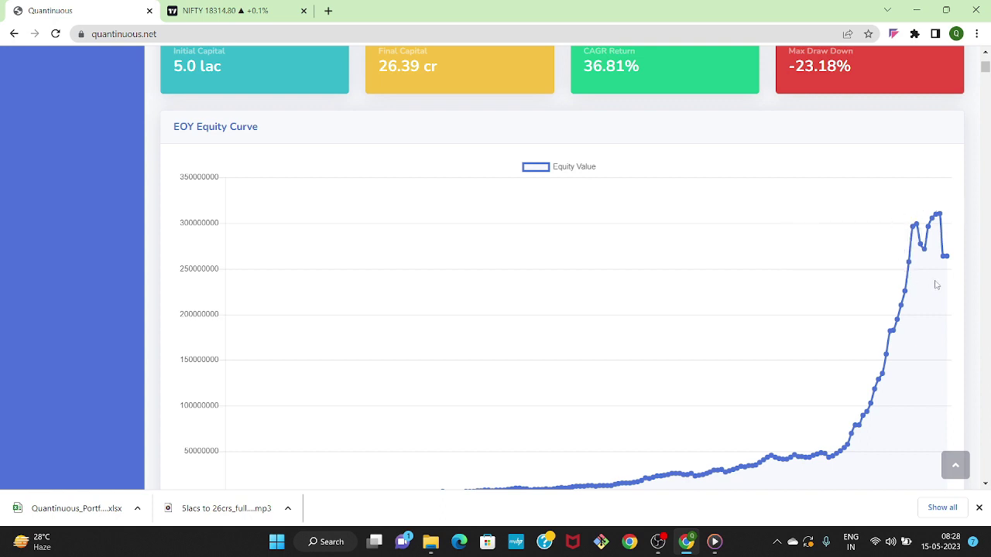
mouse_move(921, 227)
scroll(960, 345, "down", 1)
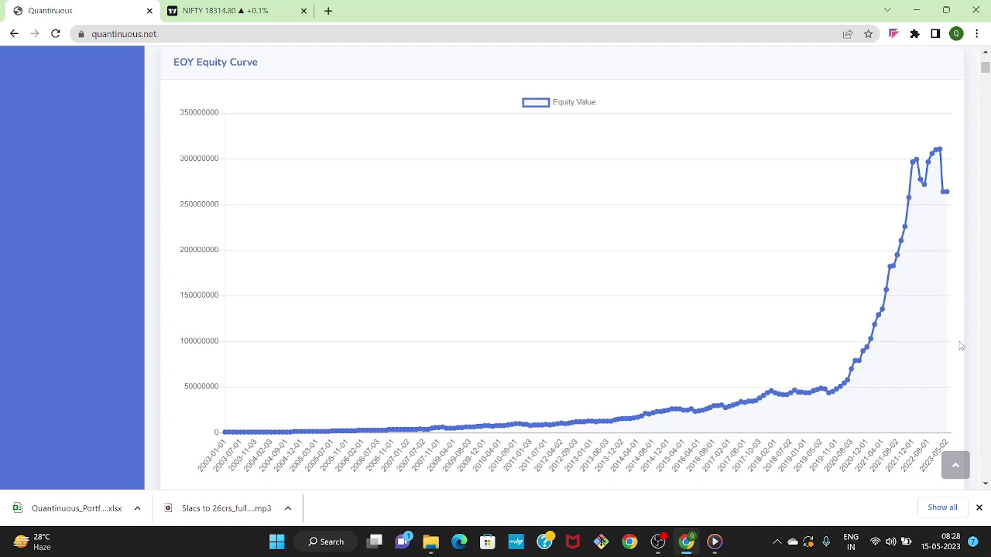
scroll(963, 296, "down", 1)
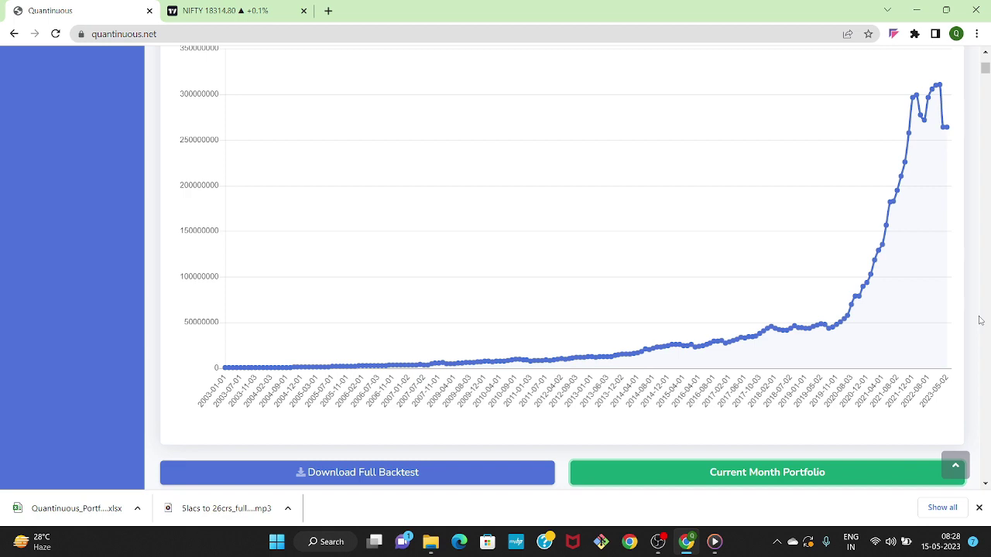
scroll(980, 320, "down", 1)
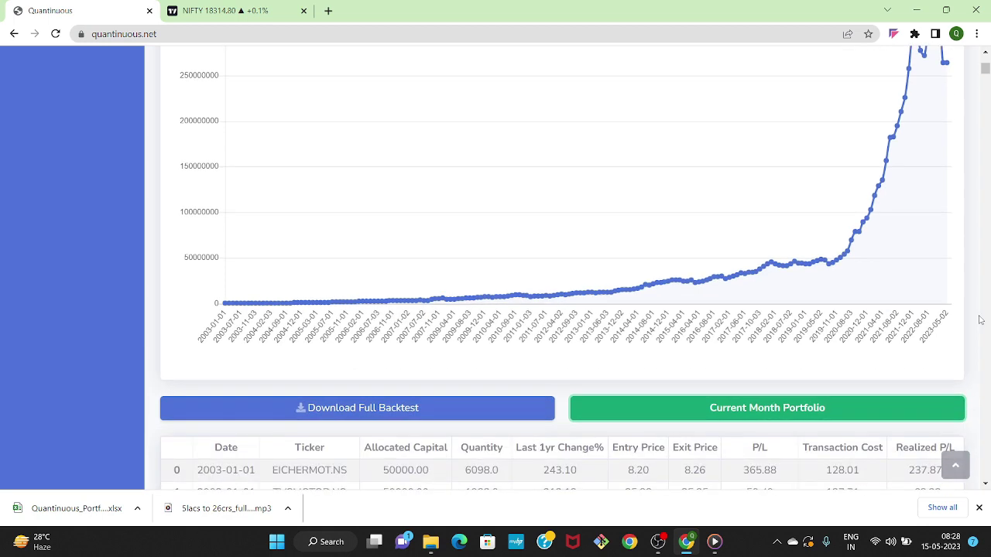
scroll(980, 321, "down", 5)
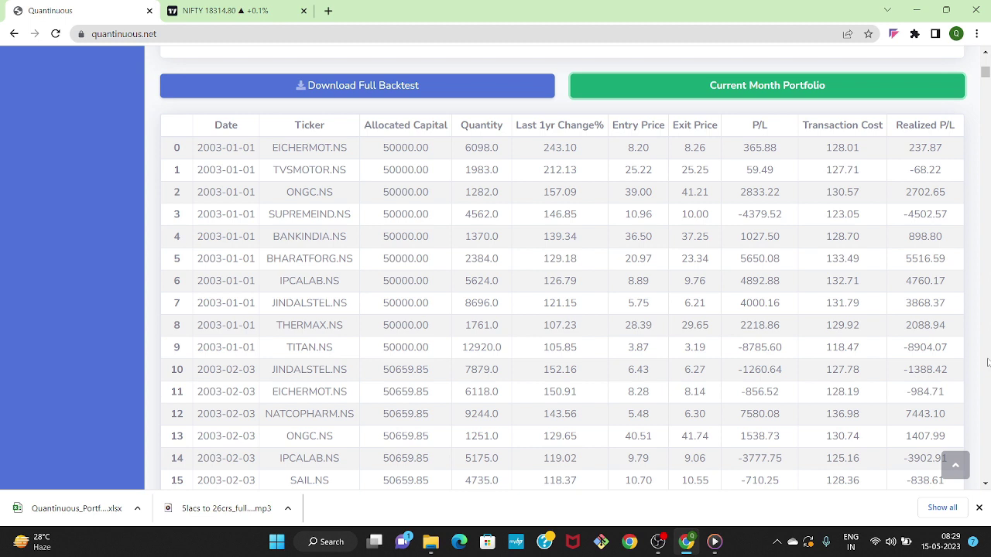
Step: Leave the backtest result and open the Popular Backtests page
scroll(945, 410, "up", 10)
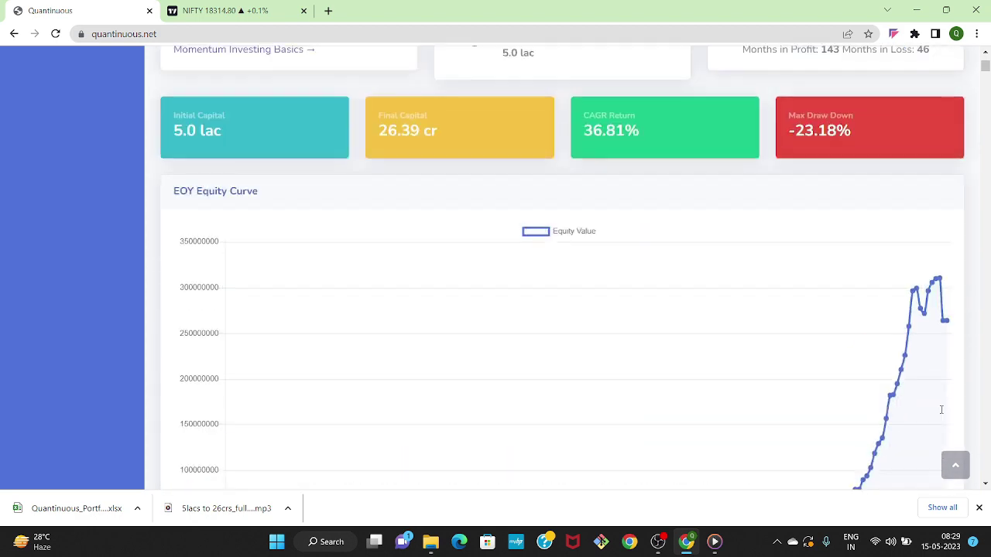
scroll(941, 409, "up", 5)
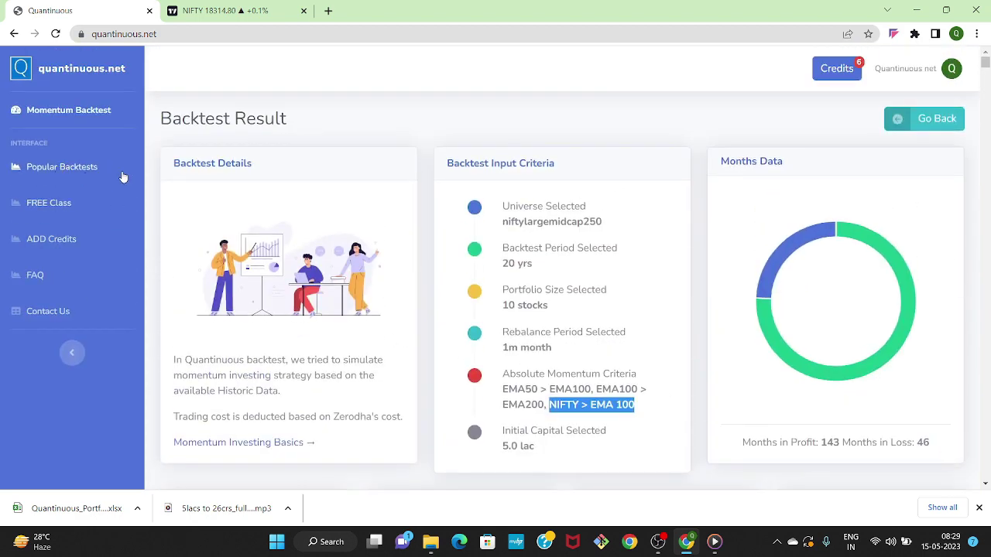
left_click(31, 165)
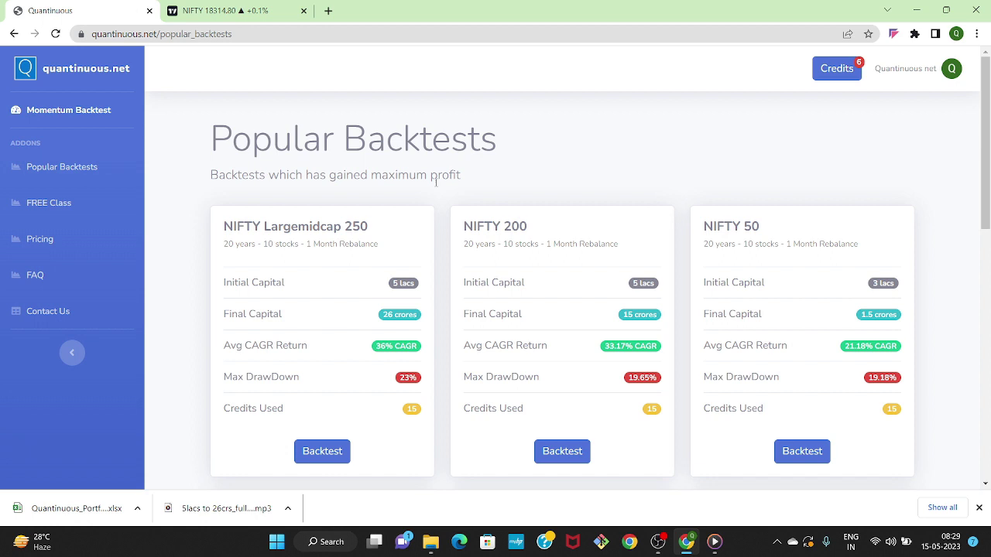